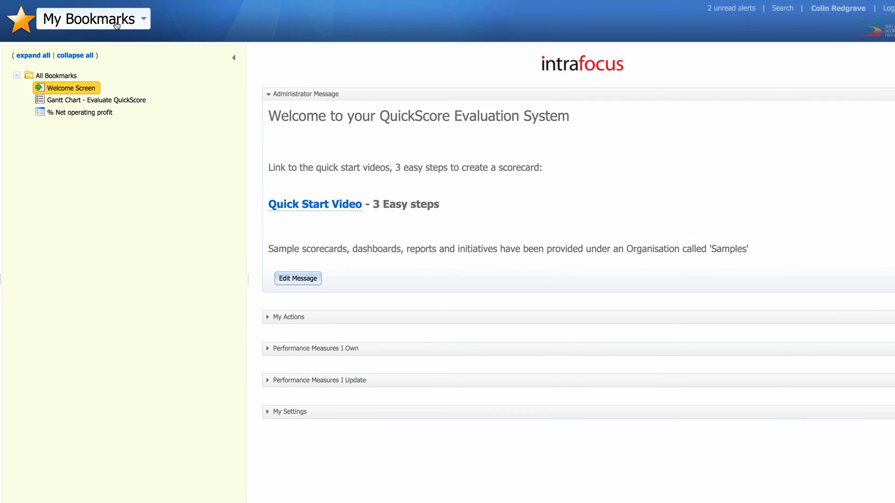
- Open the Balanced Scorecards section and add a new organization named "Marketing" under My Company
click(117, 26)
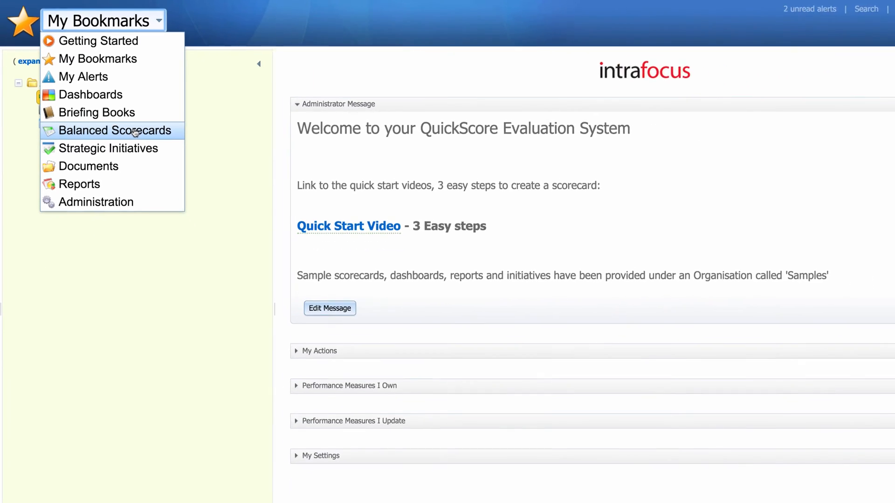
click(119, 116)
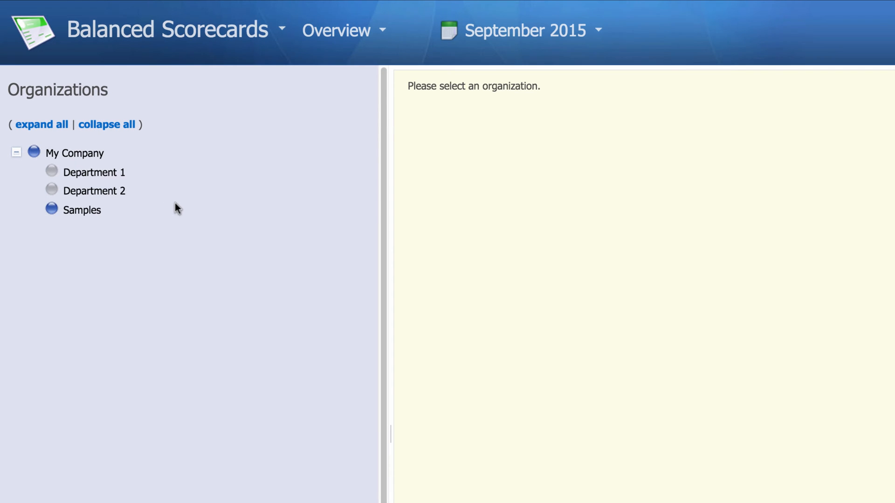
right_click(83, 152)
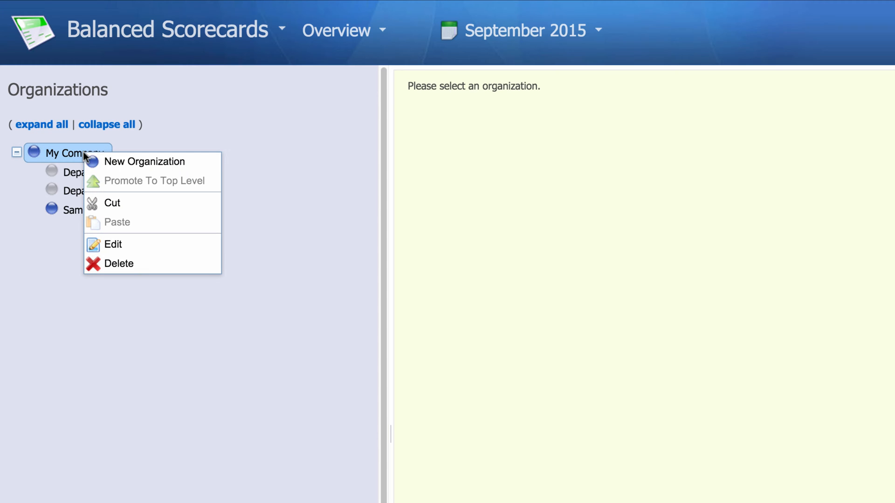
click(122, 162)
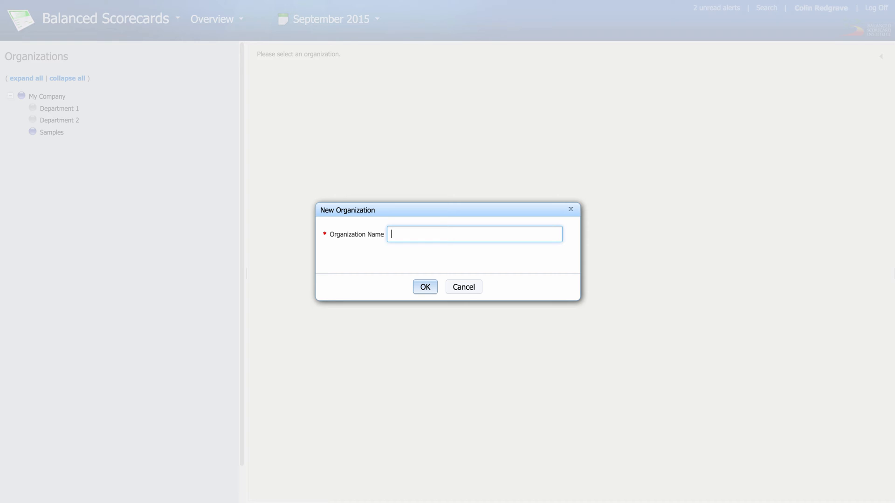
text(Marketing)
click(423, 286)
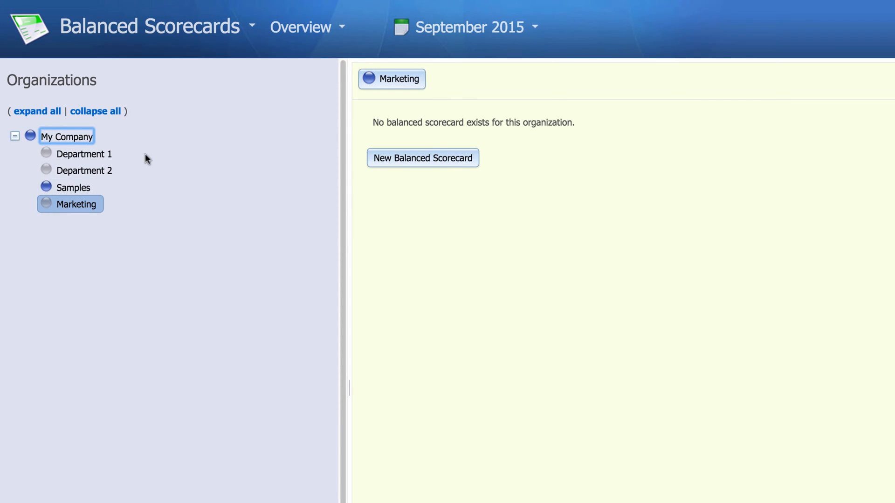
- Create a balanced scorecard named "Marketing Scorecard" for the Marketing organization
click(440, 161)
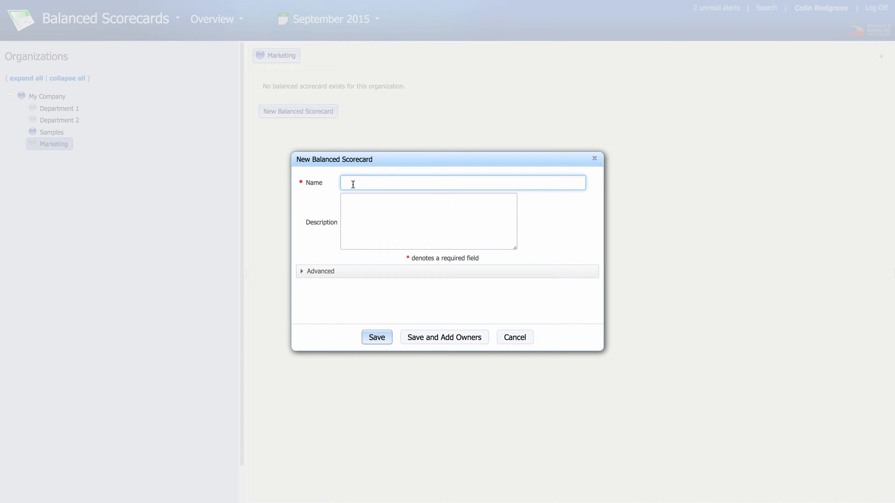
text(Marketing Scorecard)
click(385, 336)
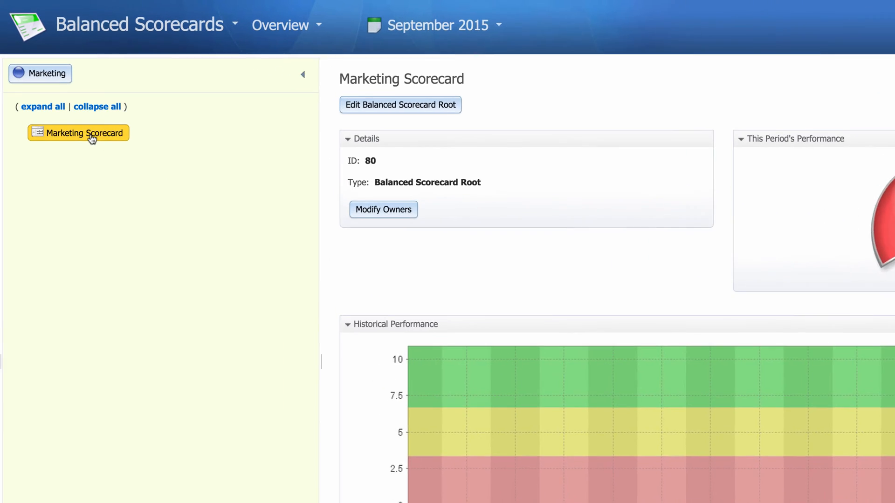
- Add an objective "Improve Telesales" to the Marketing Scorecard with the description "Improve Telesales Conversion Rates"
right_click(69, 105)
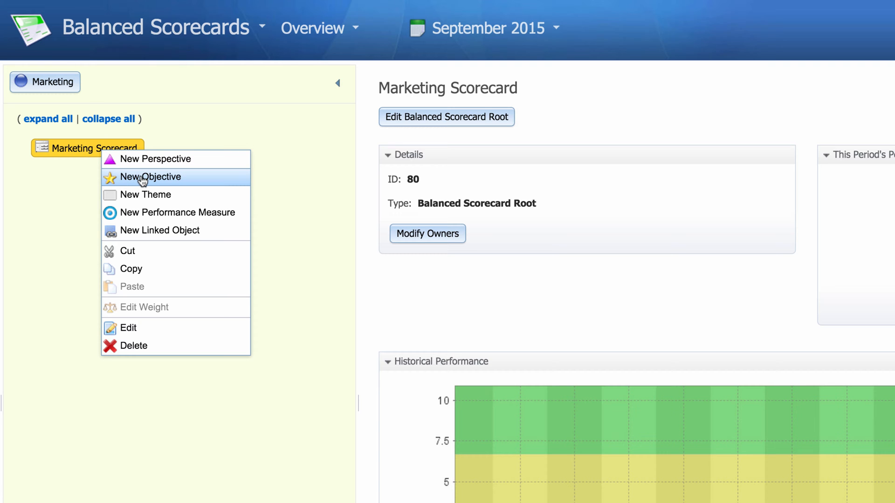
click(142, 181)
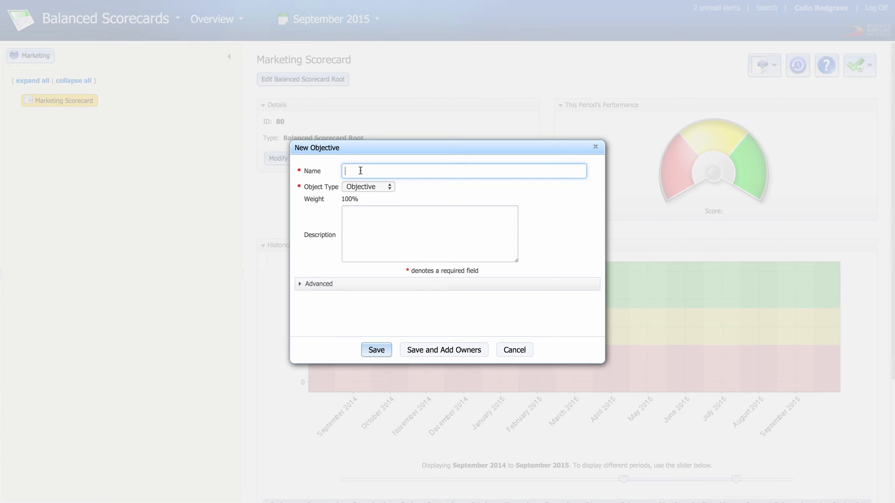
text(Improve Telesales)
click(360, 215)
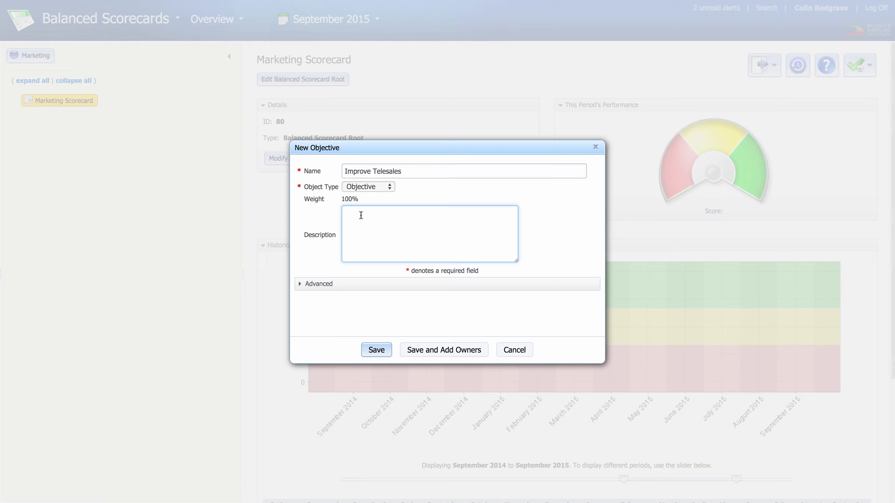
text(Improve Telesales Conversion Rates)
click(376, 350)
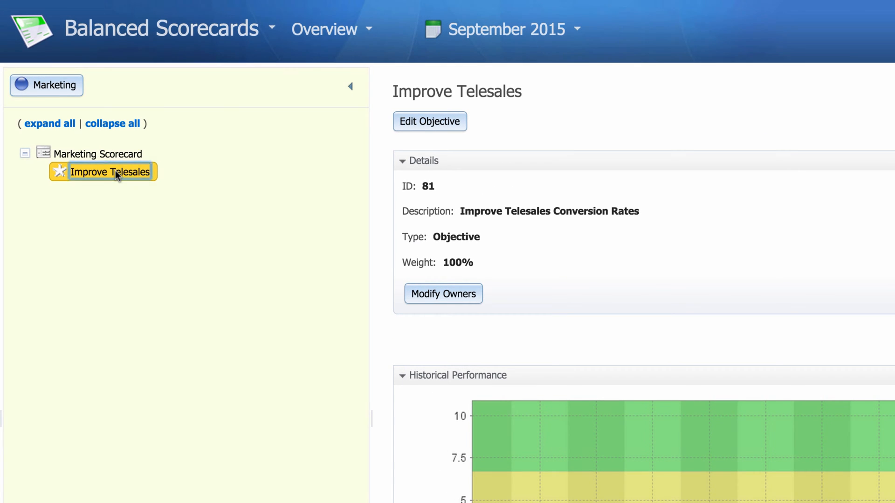
- Start a performance measure "% Calls Complete" under Improve Telesales, described as "Number of calls completed as a percentage of the total", with Goal/Red Flag scoring
right_click(117, 176)
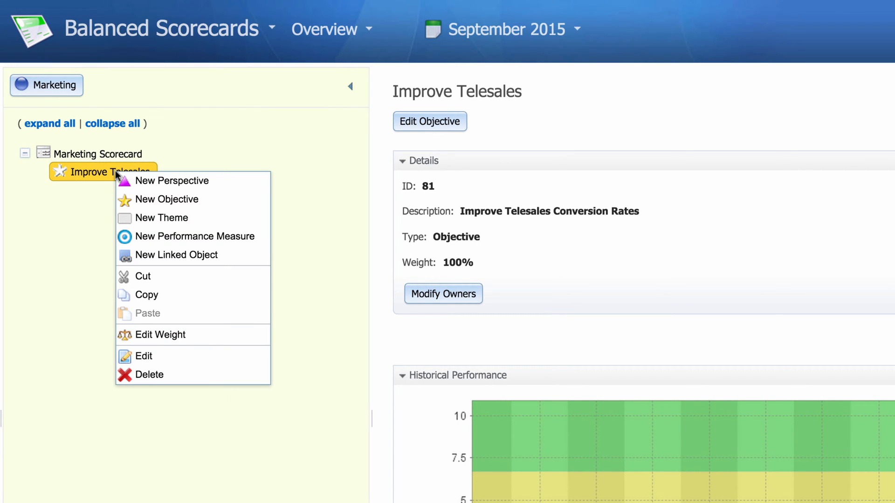
click(199, 236)
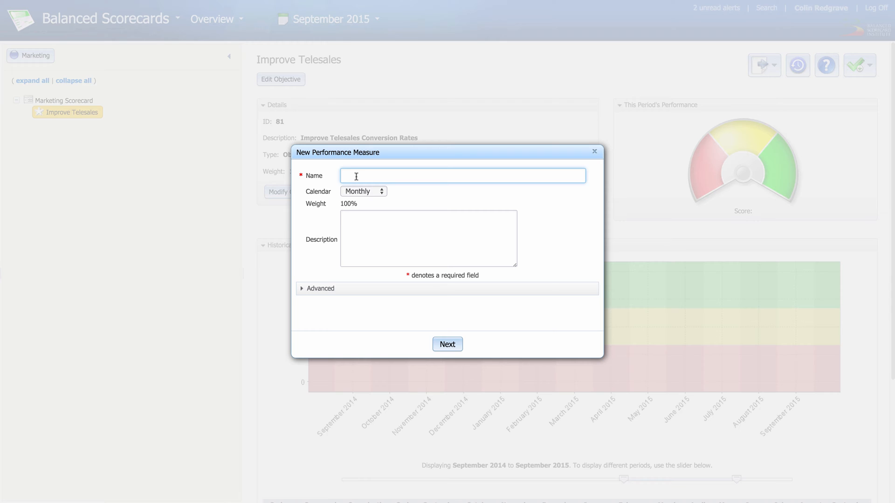
text(% Calls Complete)
click(356, 226)
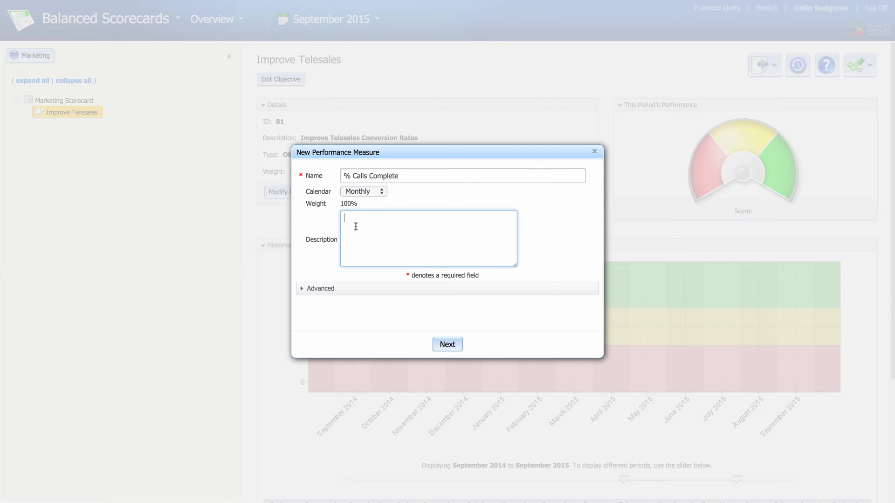
text(Number of calls completed as a percentage of the total)
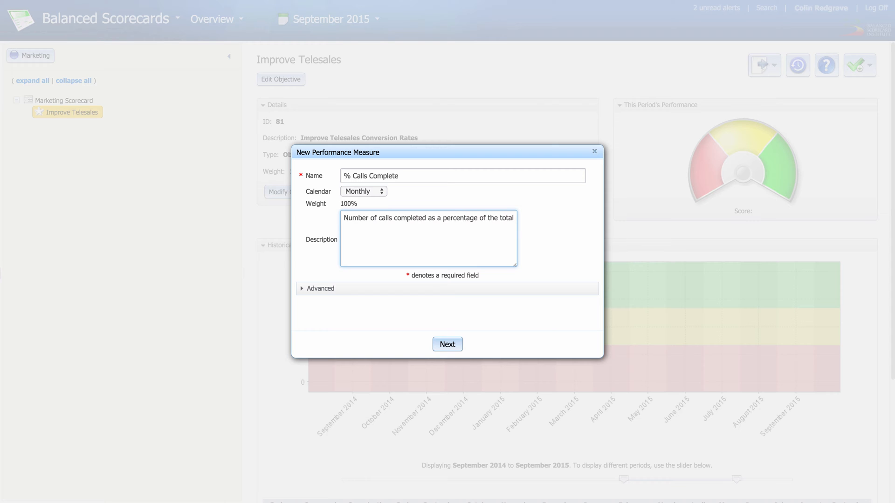
click(447, 345)
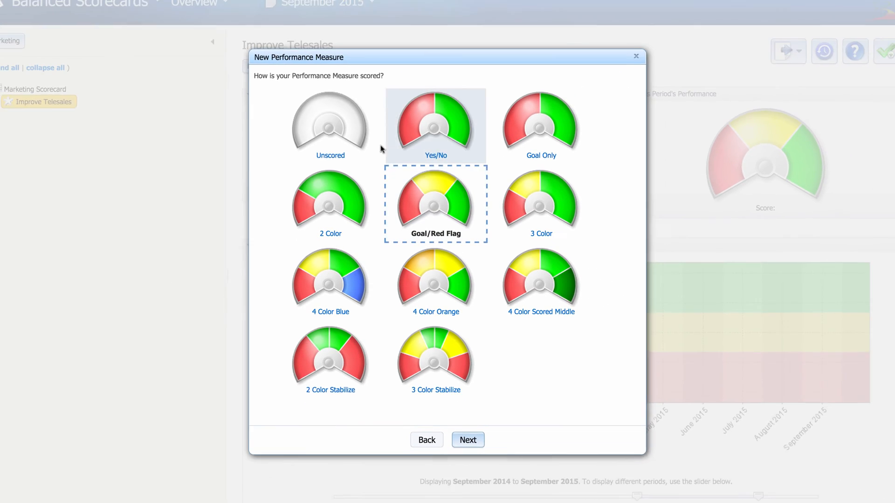
double_click(443, 214)
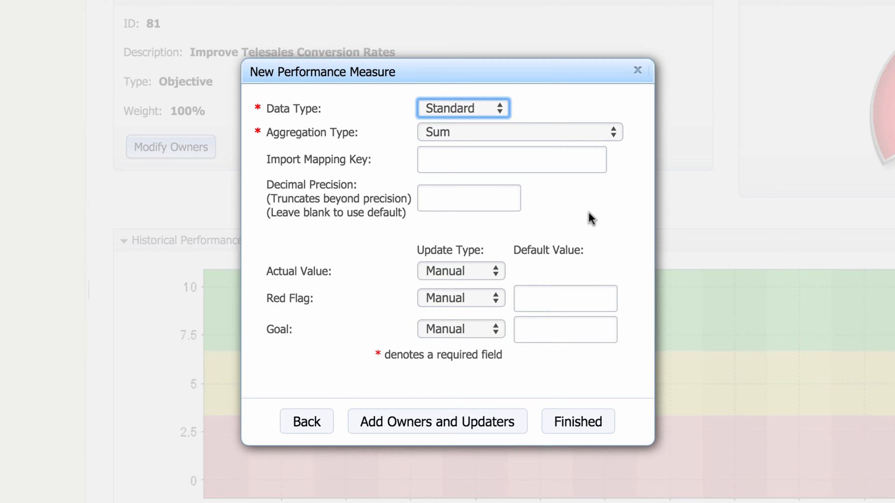
- Set the new performance measure's data type to Percentage and its aggregation type to Average
click(493, 107)
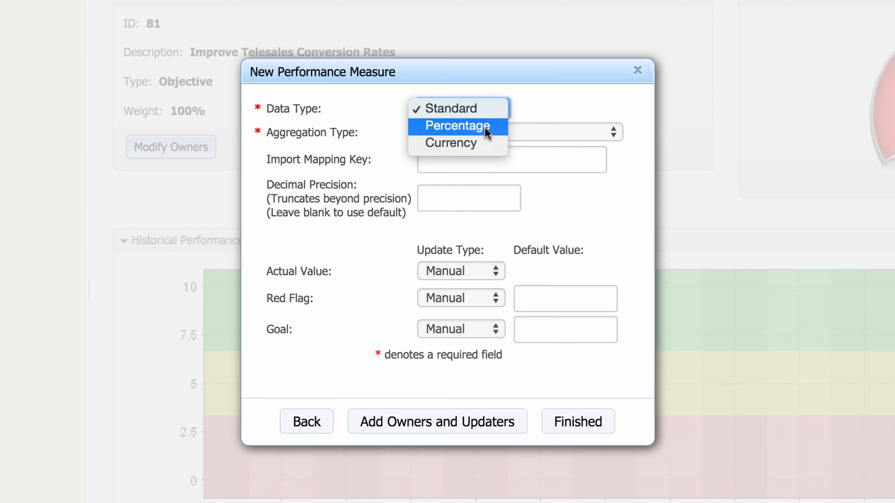
click(485, 128)
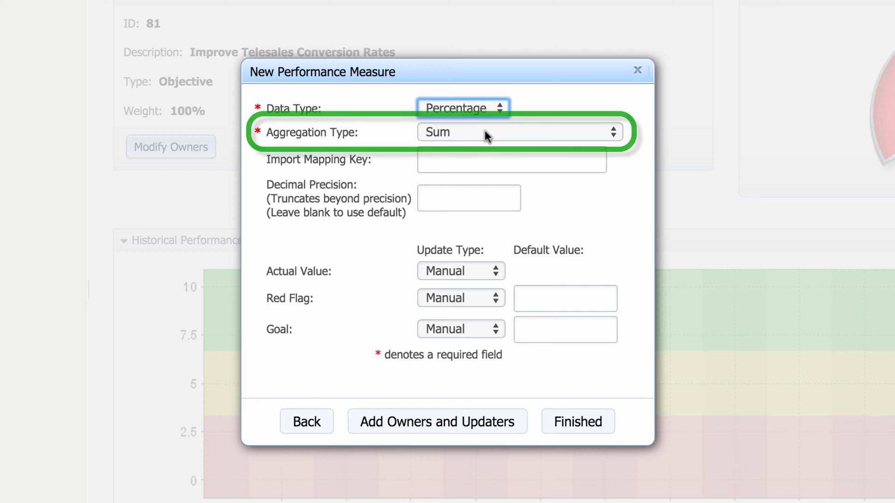
click(485, 134)
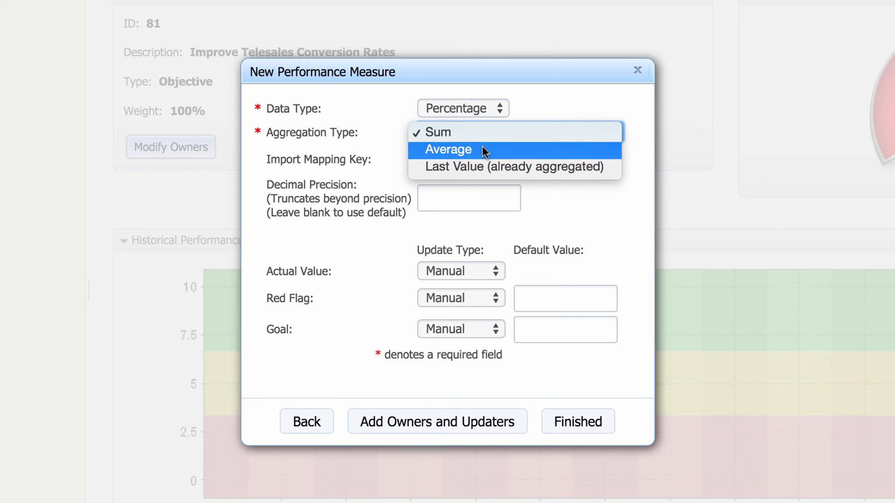
click(482, 150)
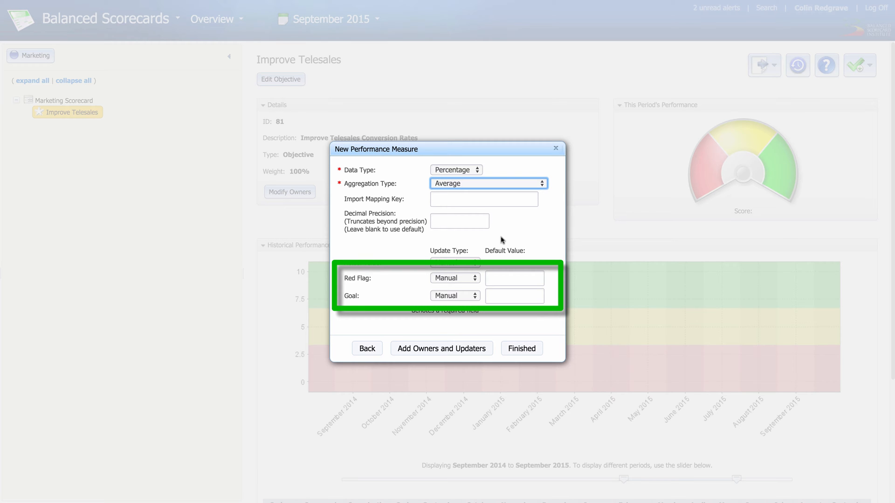
- Set the measure's default Red Flag value to 75 and default Goal to 80, and finish creating it
click(500, 278)
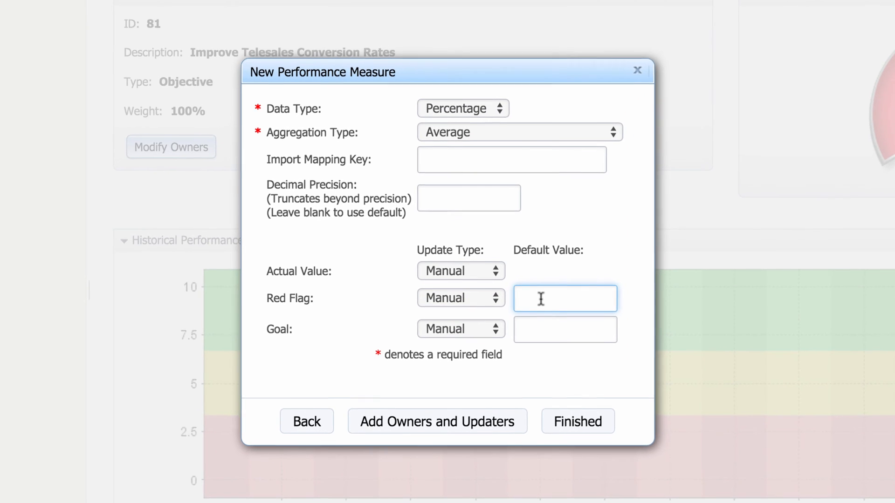
text(75)
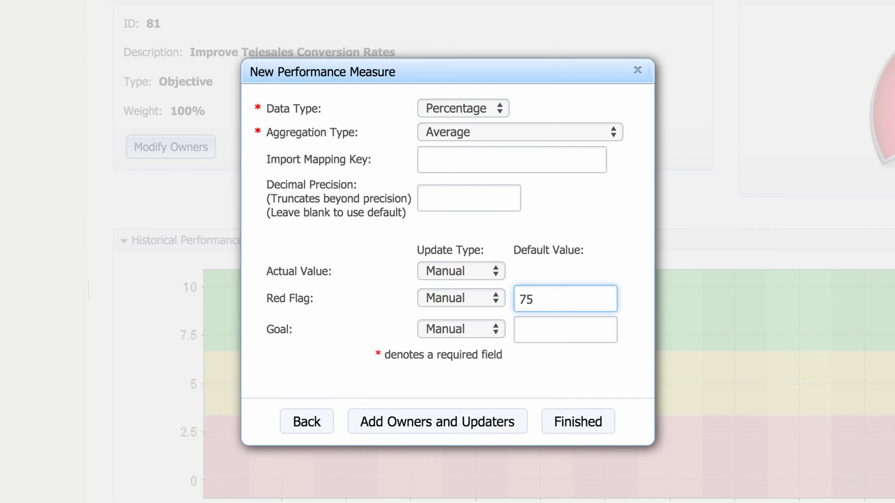
click(538, 321)
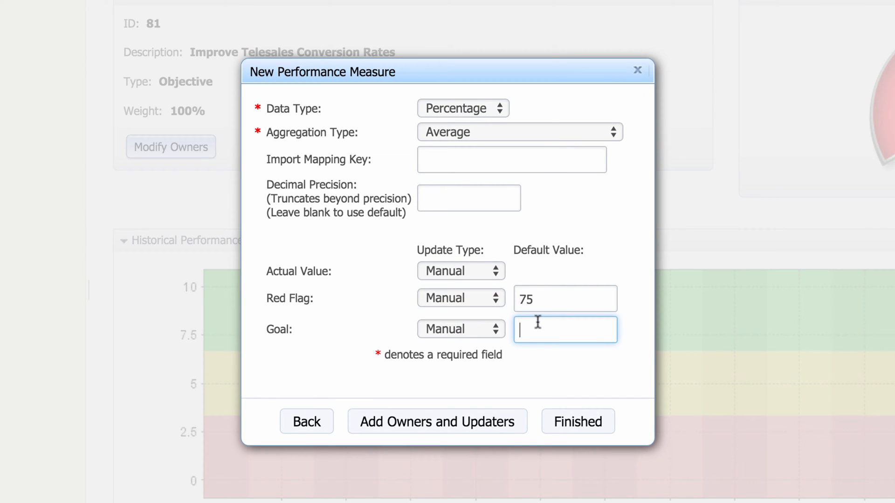
text(80)
click(572, 424)
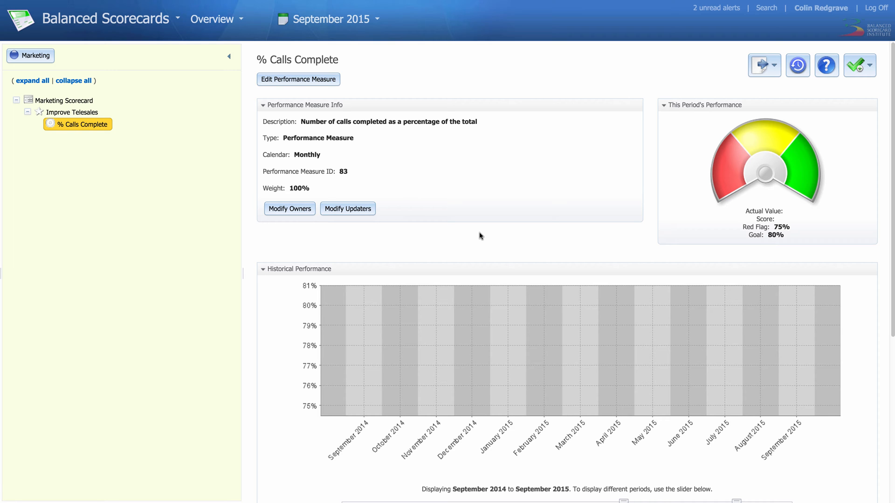
- Update the % Calls Complete measure with an actual value of 83 for September 2015 and save it
scroll(481, 237, down, 5)
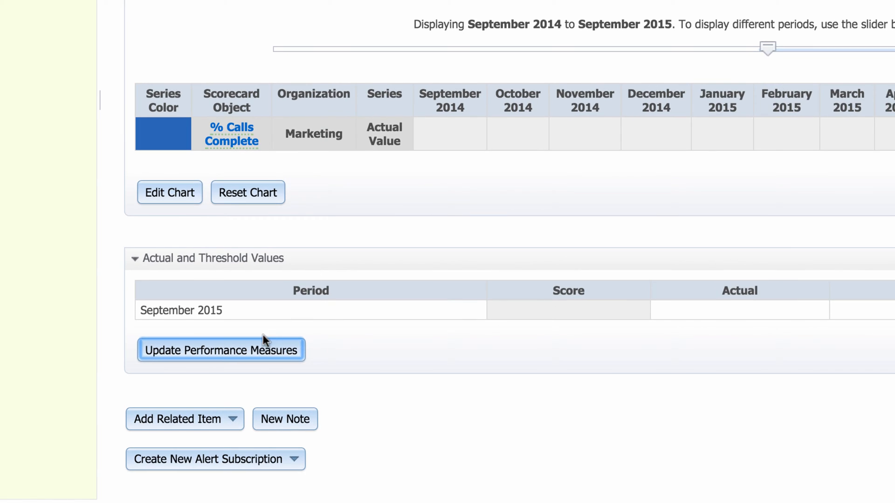
click(260, 348)
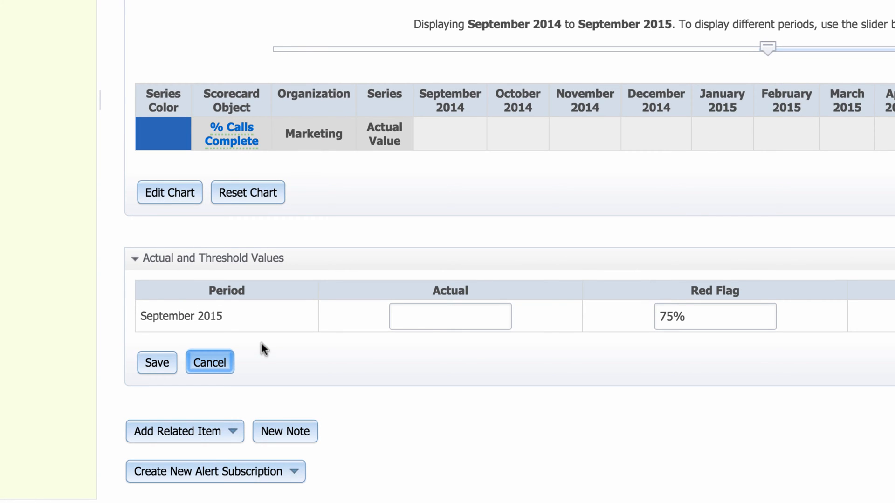
click(459, 320)
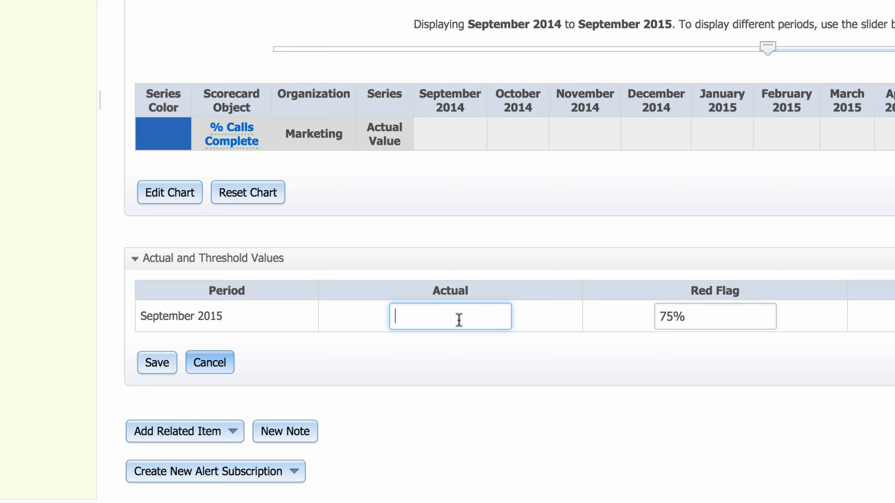
text(83)
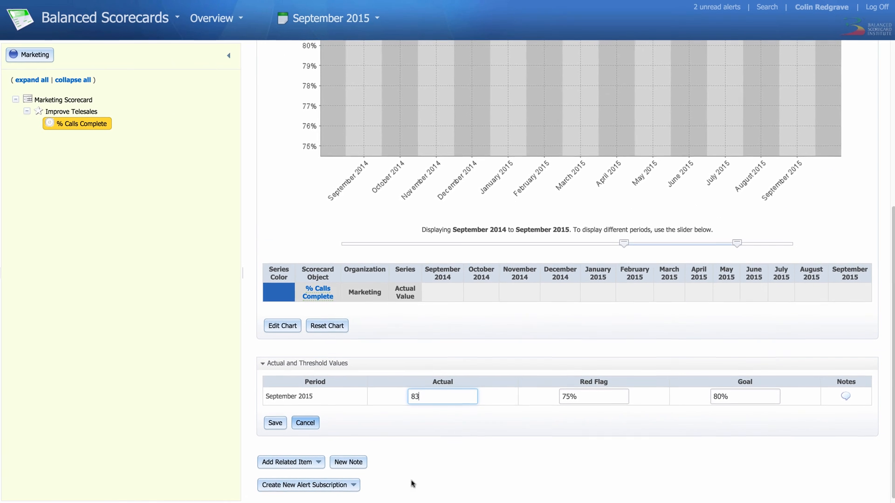
click(275, 423)
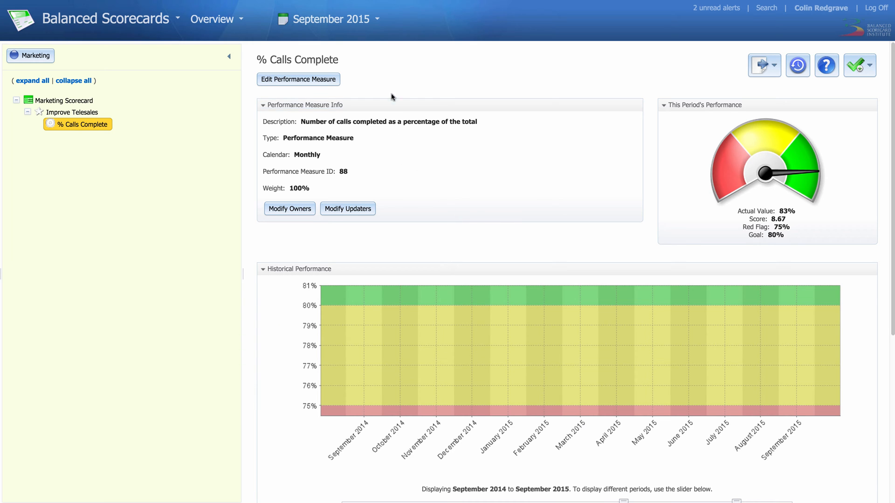
- Switch the reporting period of the measure from monthly to yearly for 2015
click(368, 18)
click(349, 54)
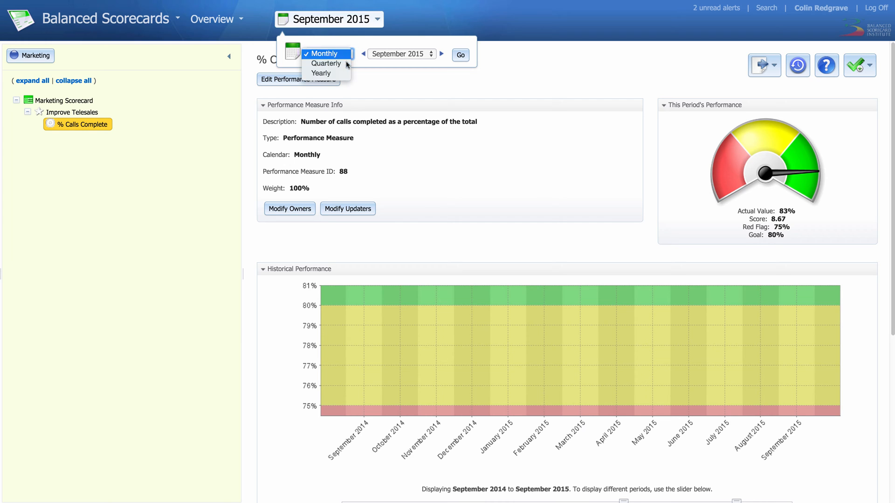
click(321, 73)
click(423, 56)
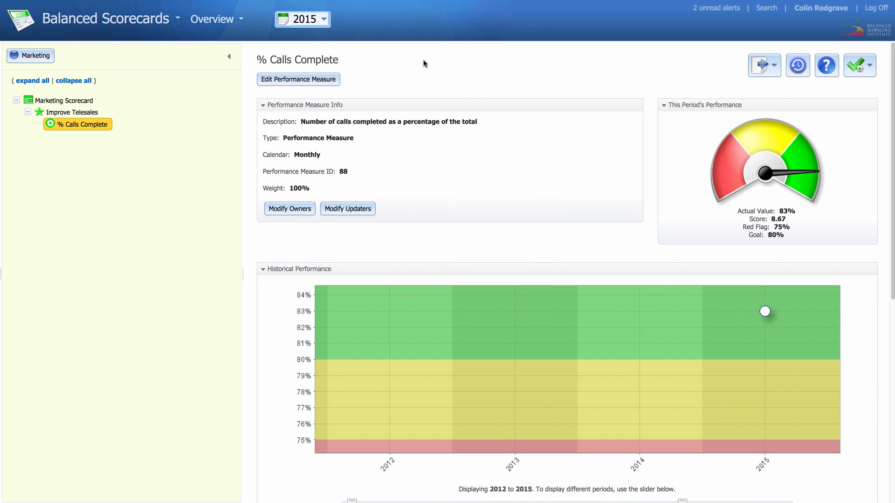
- Enter the January to August 2015 actual values 81, 82, 83, 84, 87, 81, 79 and 82, and save them
scroll(424, 64, down, 8)
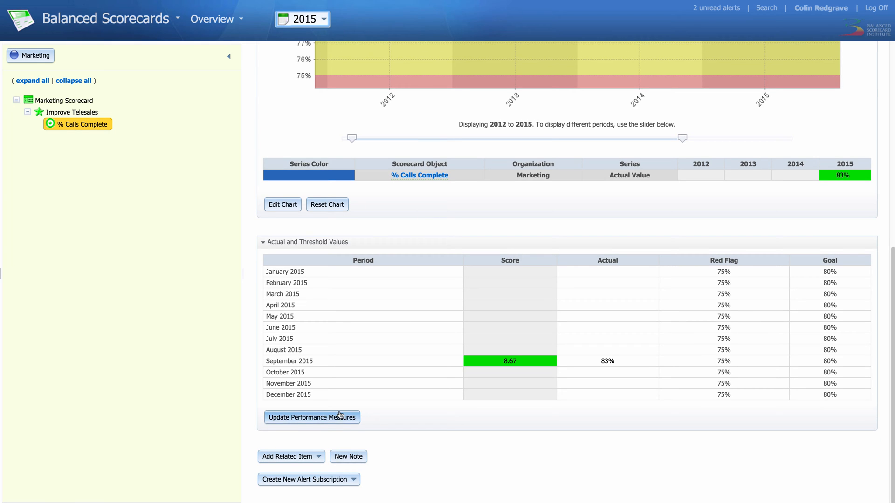
click(339, 418)
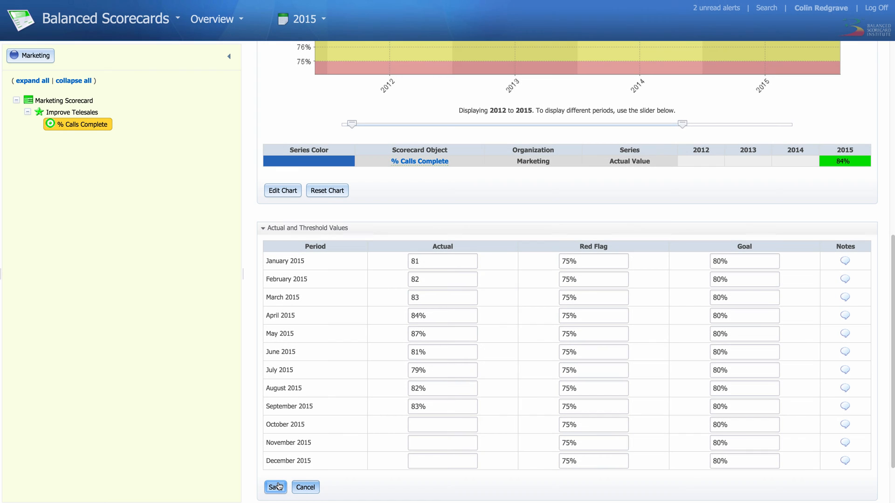
click(276, 487)
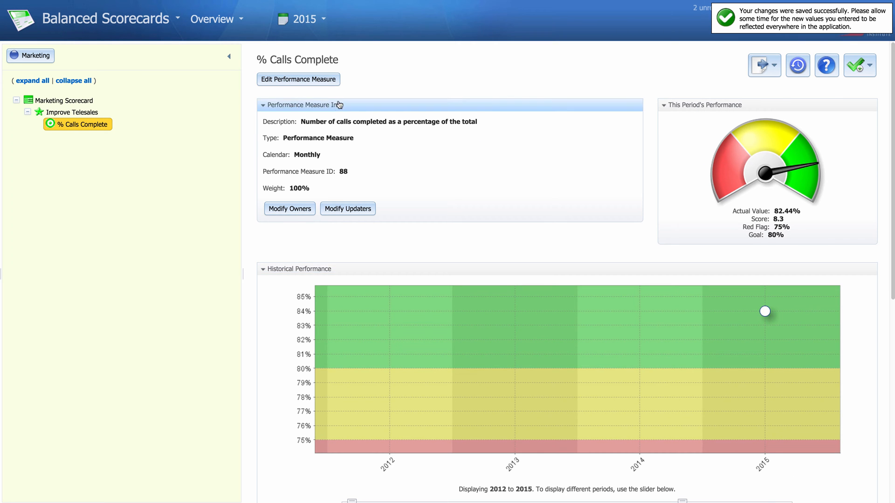
- Switch the reporting period back to monthly for September 2015
click(316, 29)
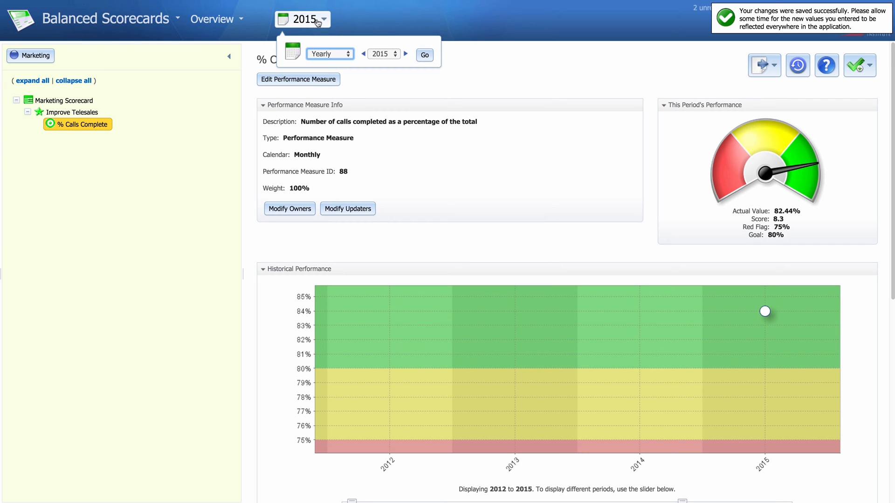
click(346, 55)
click(338, 34)
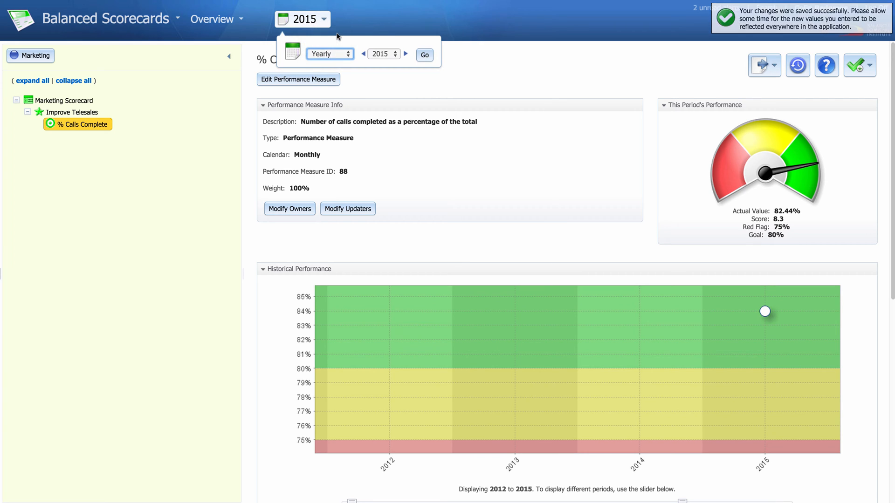
click(460, 55)
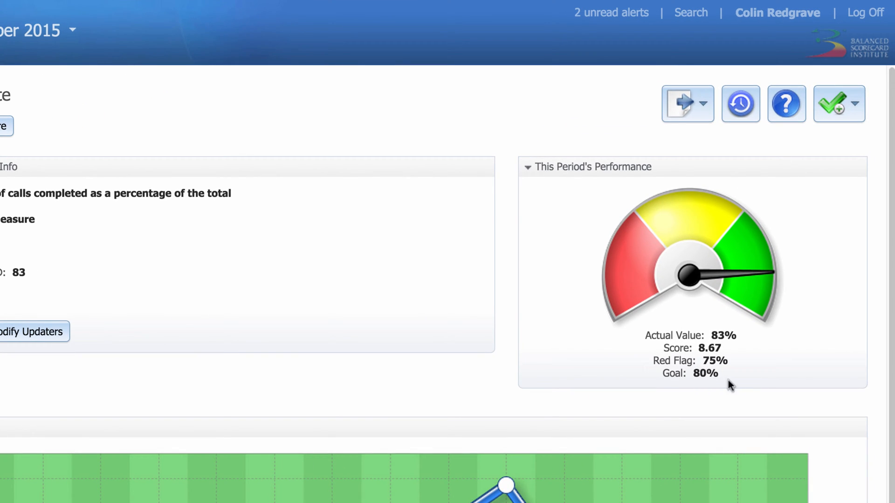
- Examine the September 2015 performance scores of the % Calls Complete, Total Number of Calls and Cost of Telesales measures
drag(663, 349, 721, 349)
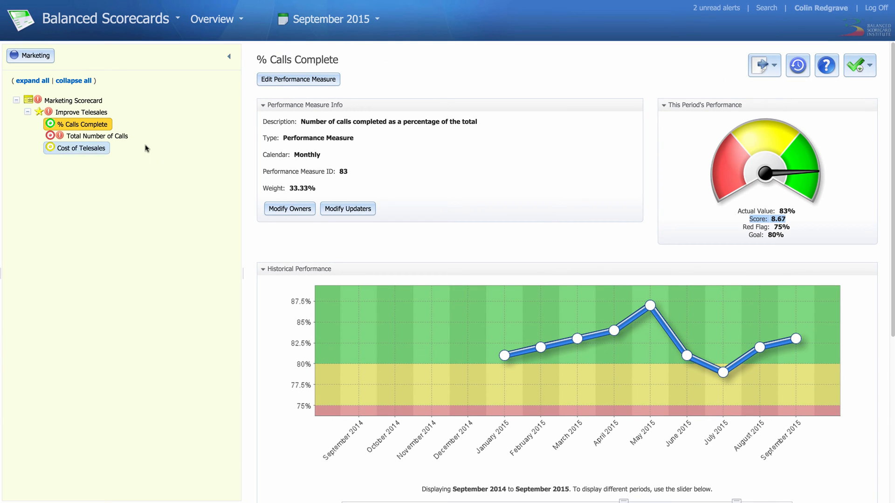
click(120, 137)
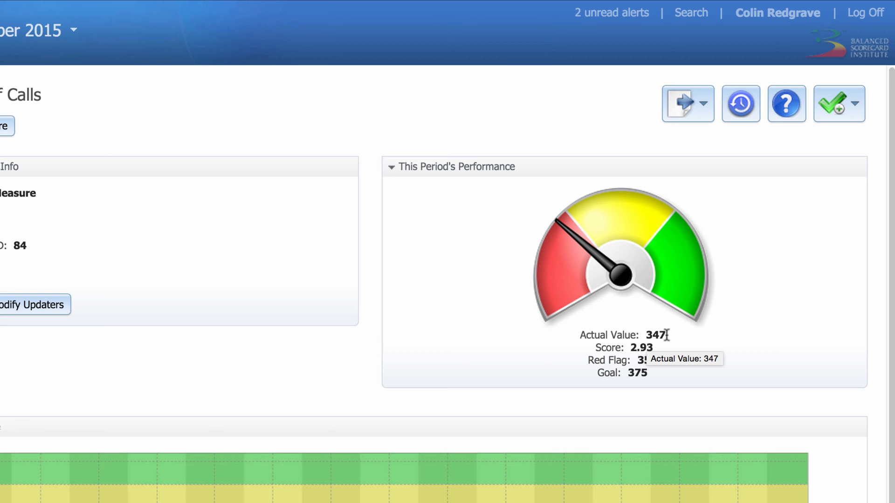
mouse_move(597, 349)
drag(596, 348, 657, 347)
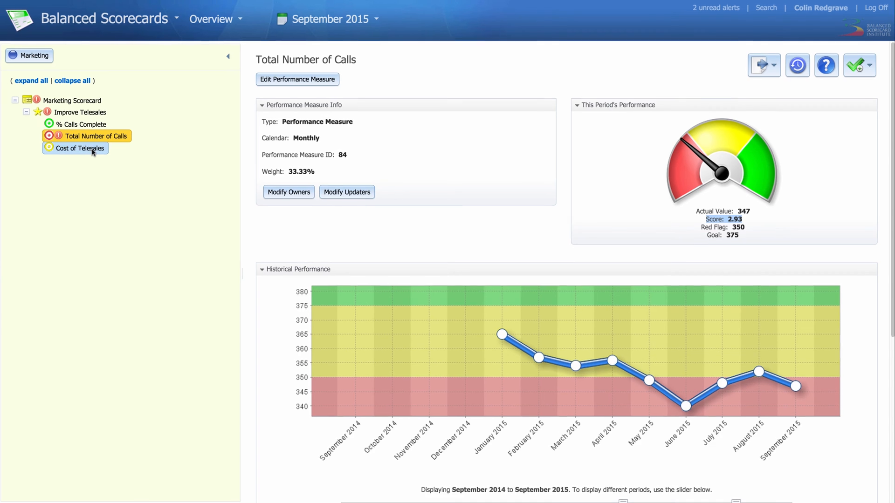
click(93, 148)
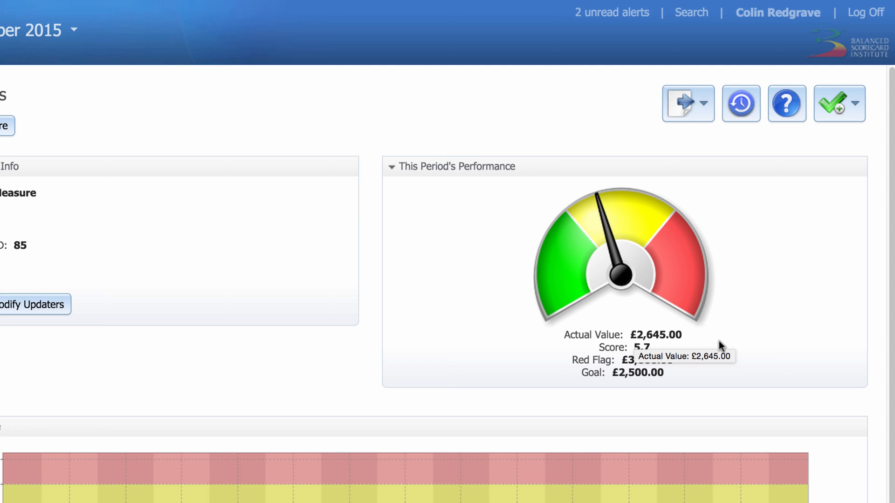
drag(599, 347, 659, 347)
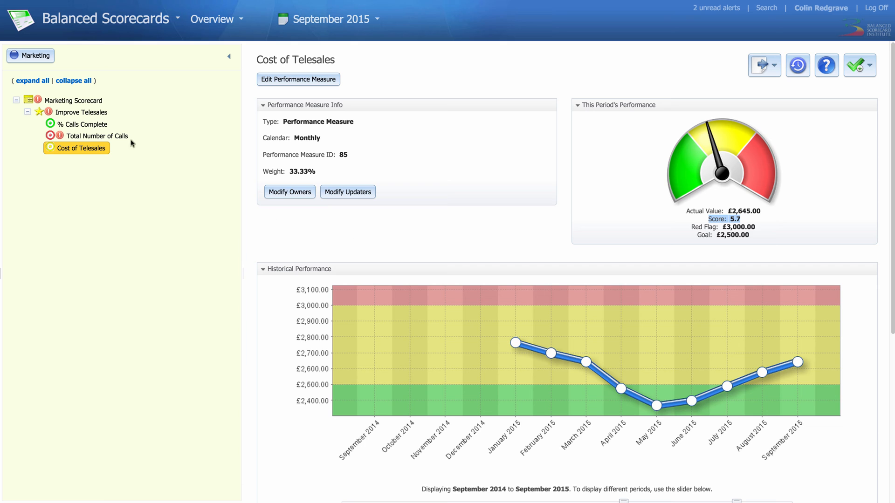
- Review the Improve Telesales objective and the Marketing Scorecard root, including the scorecard's red performance measure report, and return to the scorecard overview
click(84, 112)
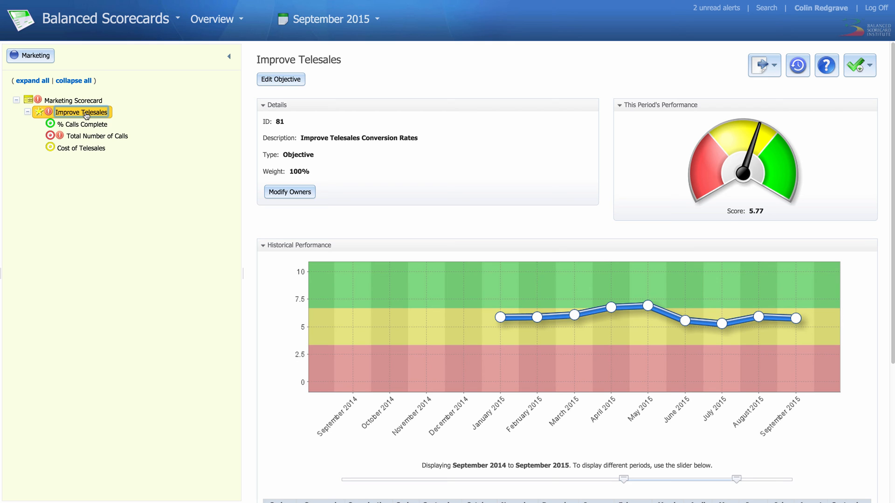
click(70, 101)
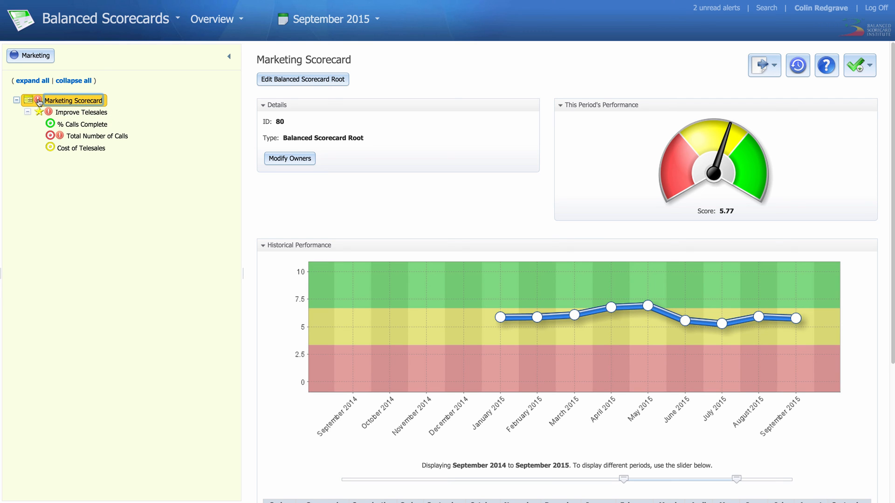
click(39, 101)
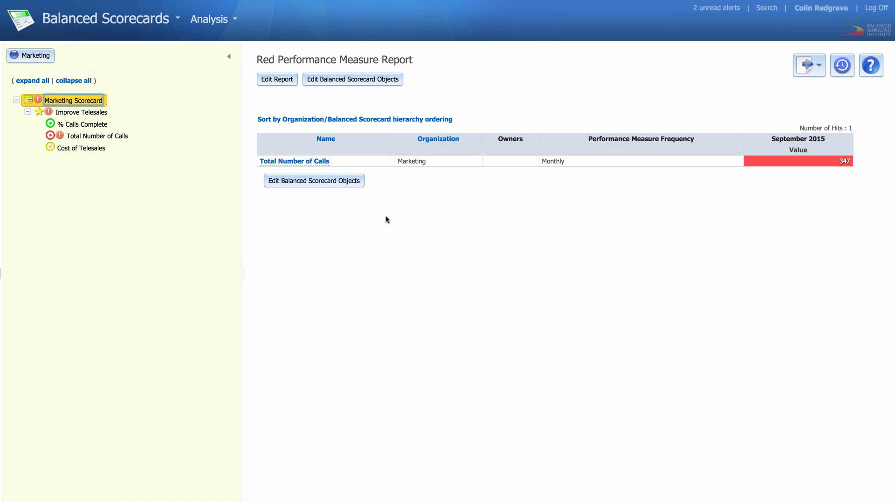
click(61, 102)
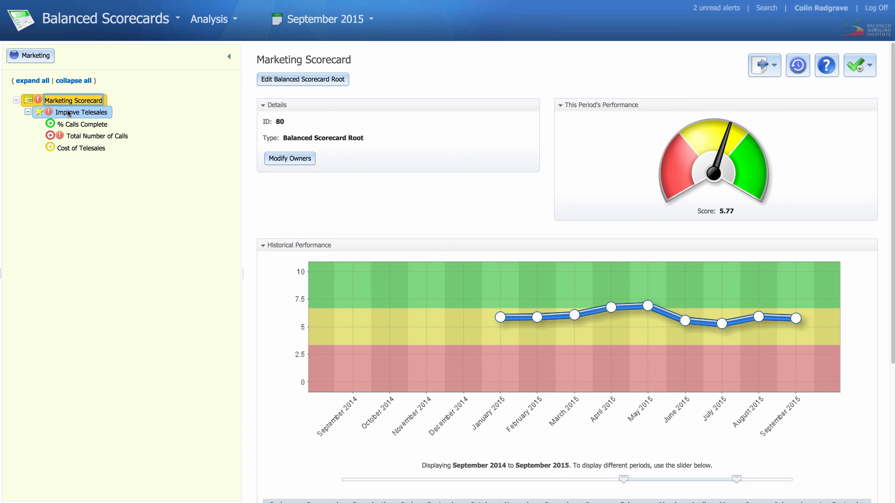